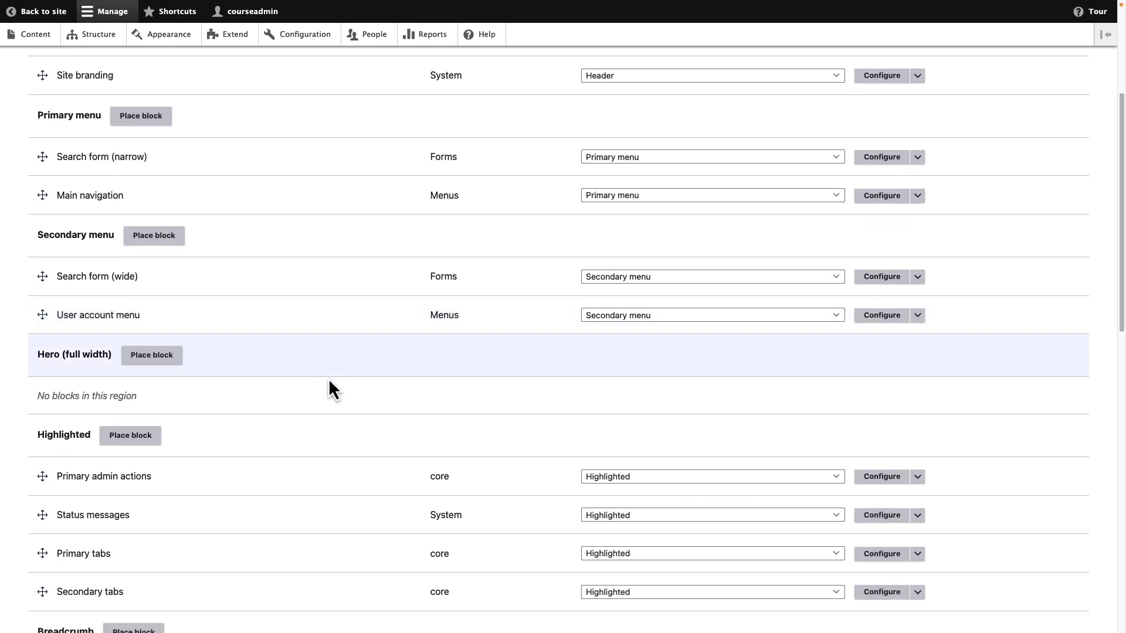
# Review the Olivero theme's block layout and its block region demonstration, and return to the block layout.
pyautogui.scroll(-3, 315, 440)
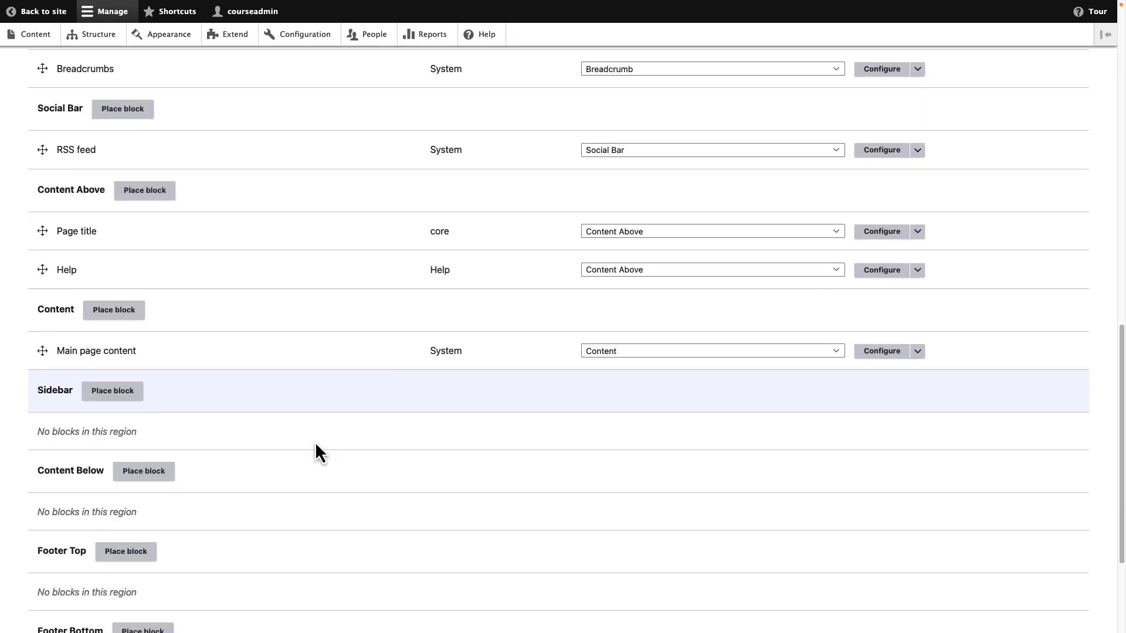
pyautogui.scroll(6, 315, 441)
pyautogui.scroll(10, 315, 441)
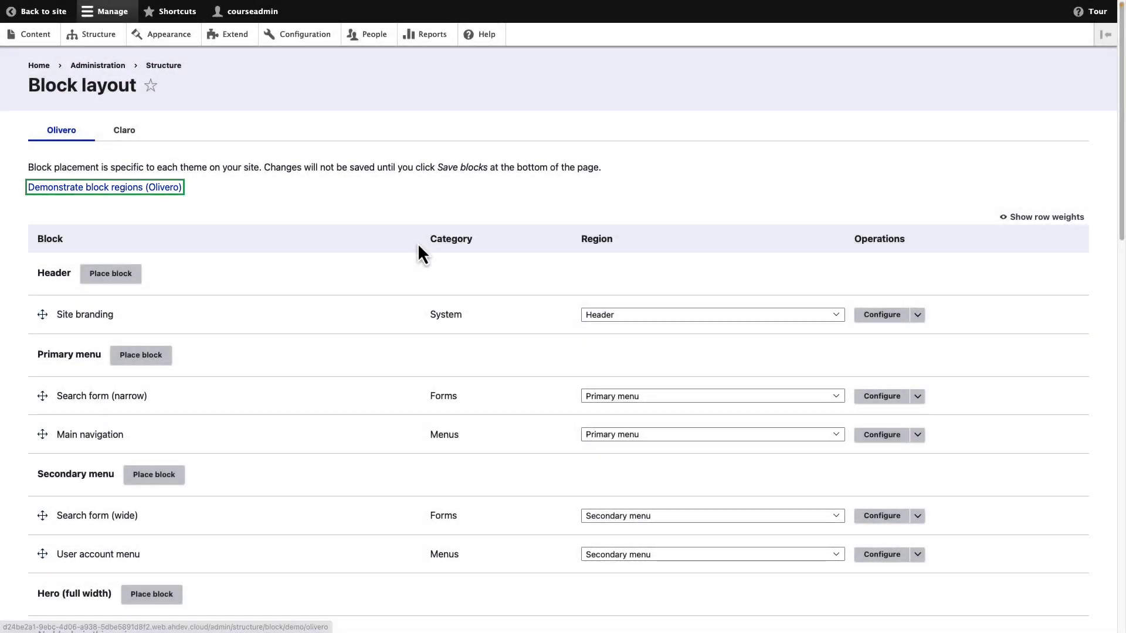
pyautogui.press('Return')
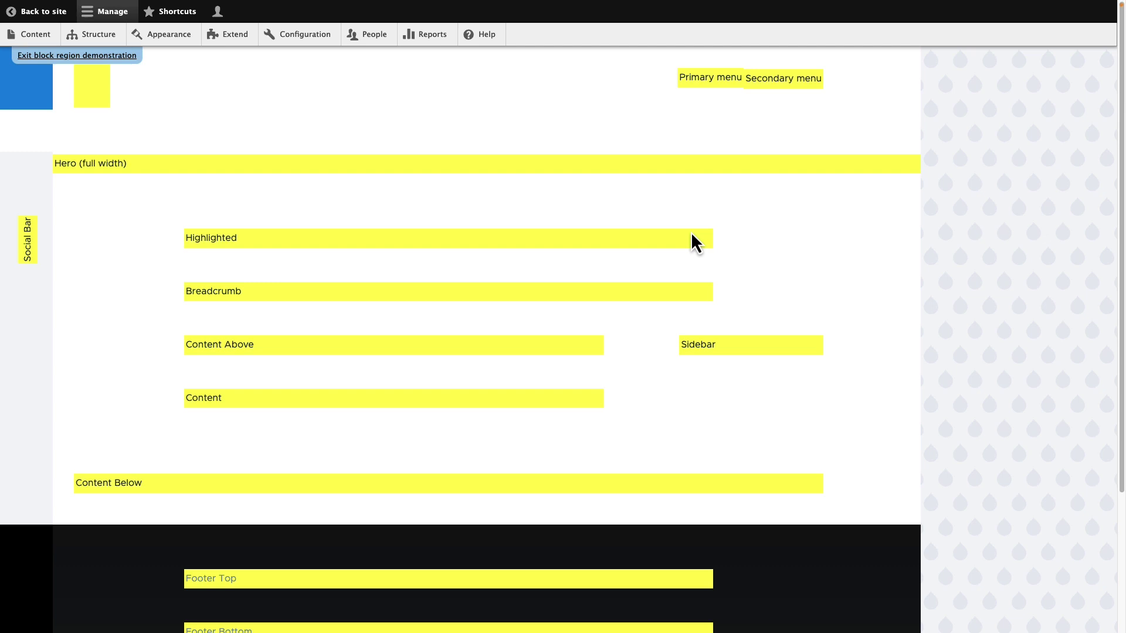
pyautogui.scroll(-3, 958, 436)
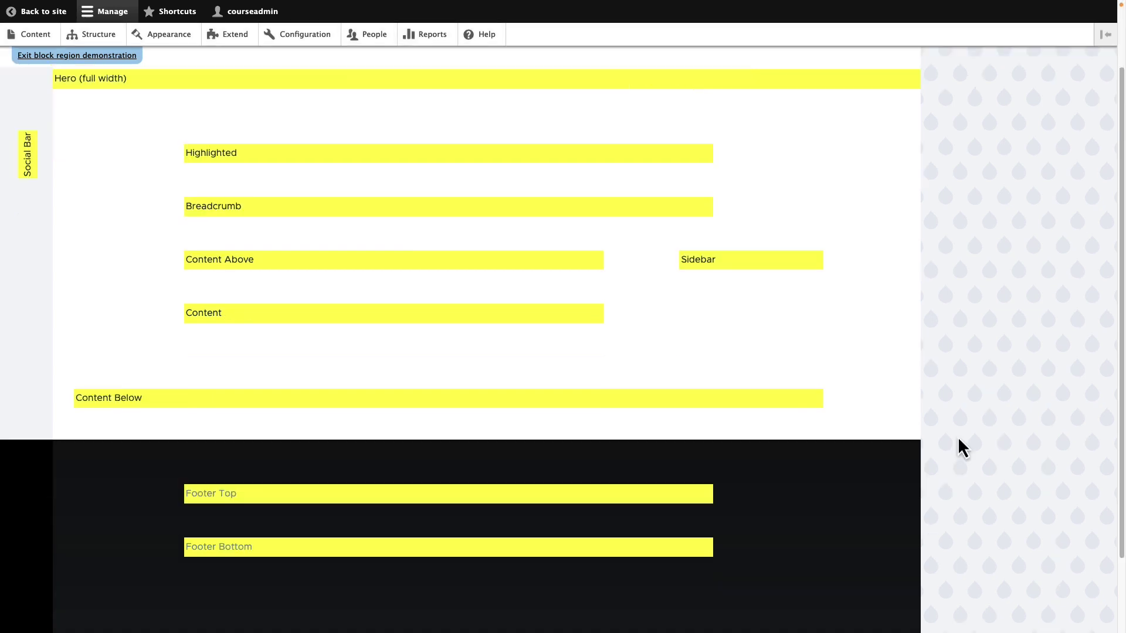
pyautogui.scroll(3, 957, 437)
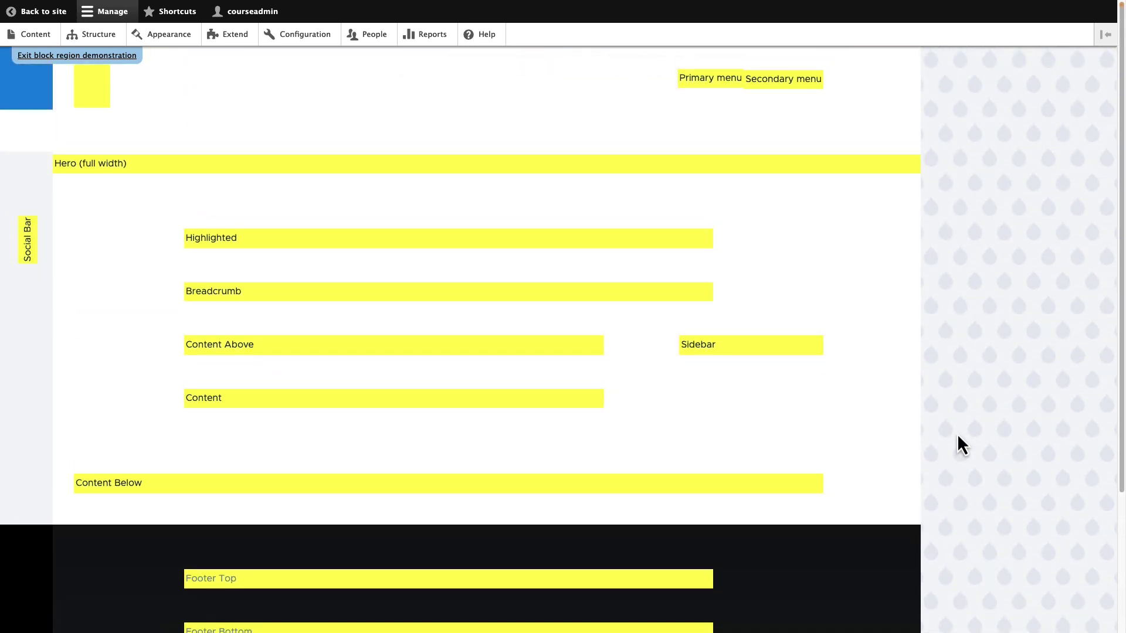
pyautogui.click(107, 57)
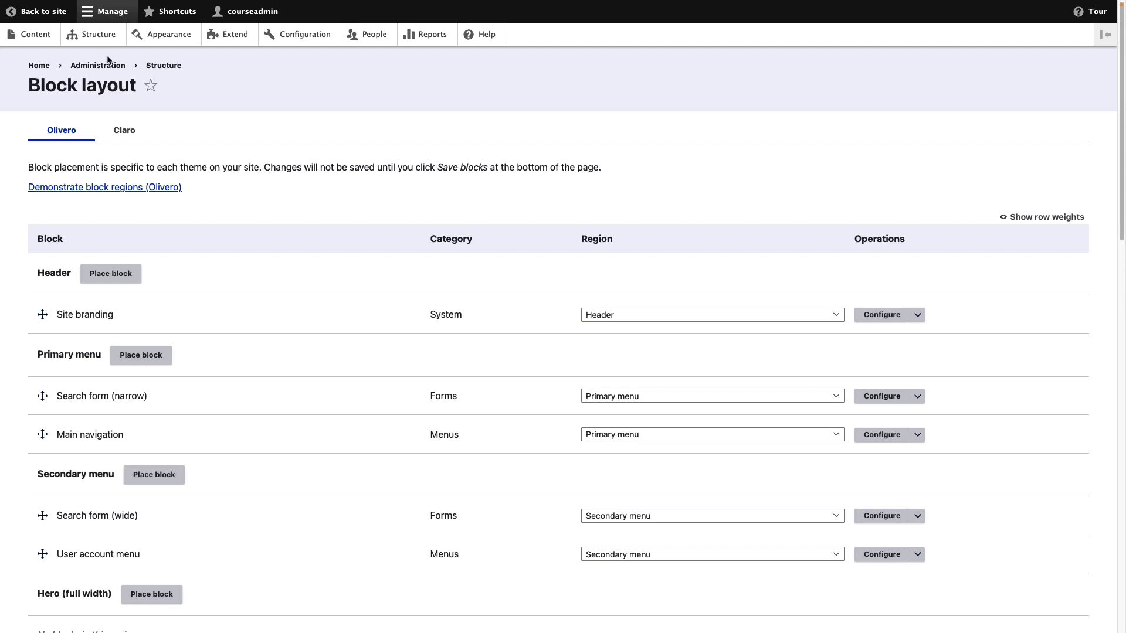
# Inspect the Claro theme's block regions in the region demonstration, and return to the Olivero block layout.
pyautogui.click(122, 133)
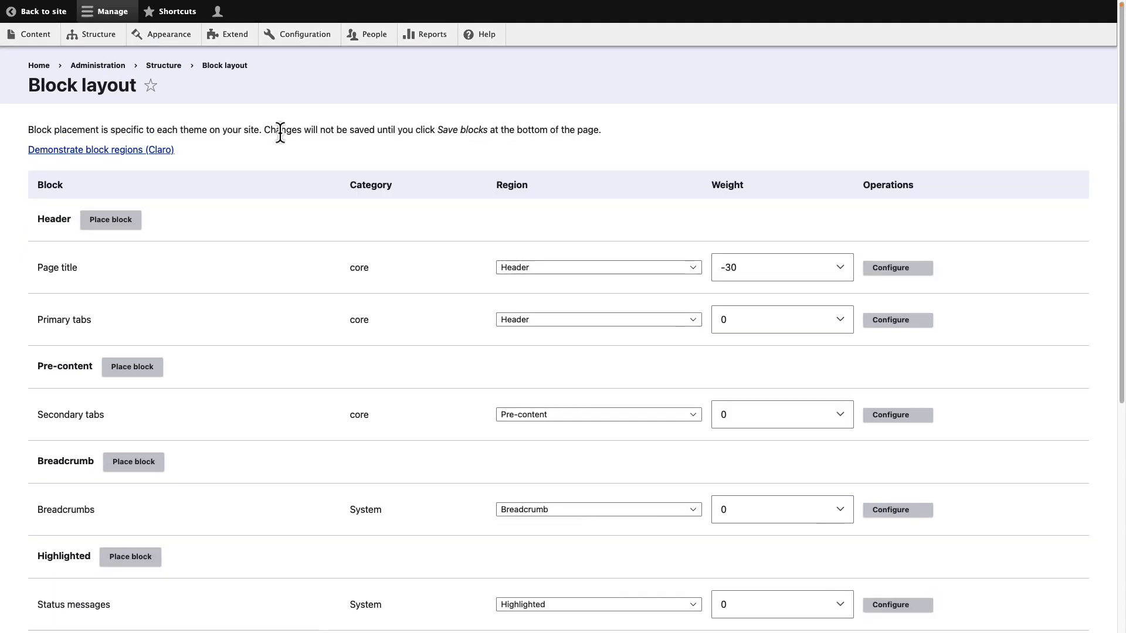
pyautogui.click(158, 193)
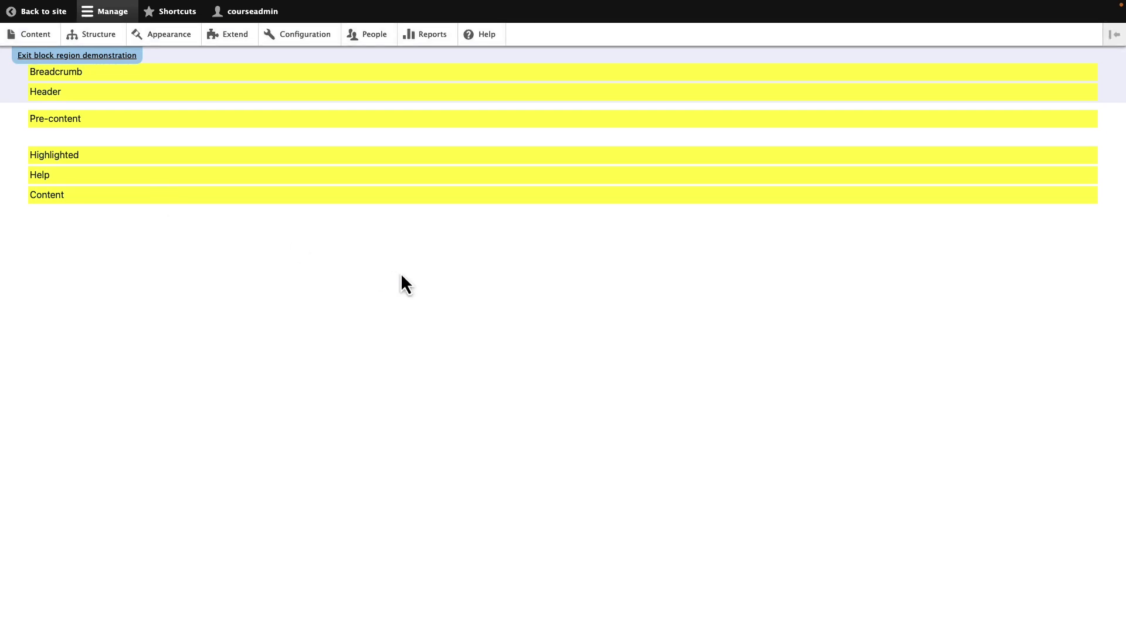
pyautogui.click(101, 56)
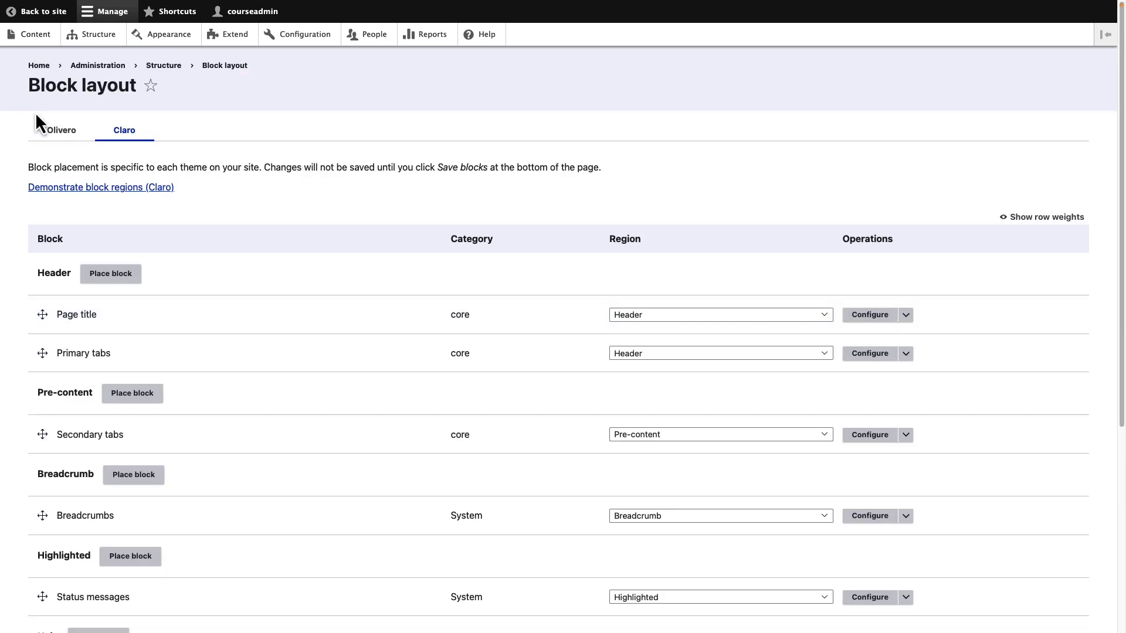
pyautogui.click(54, 126)
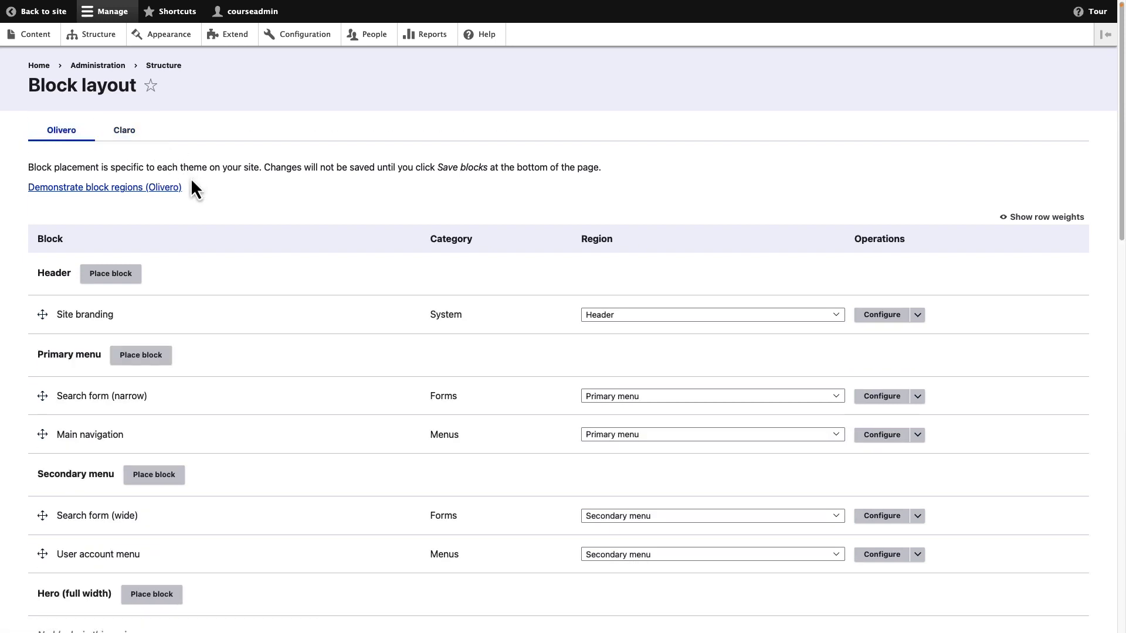
# Go to the site's content blocks listing and open the form for adding a content block.
pyautogui.click(35, 36)
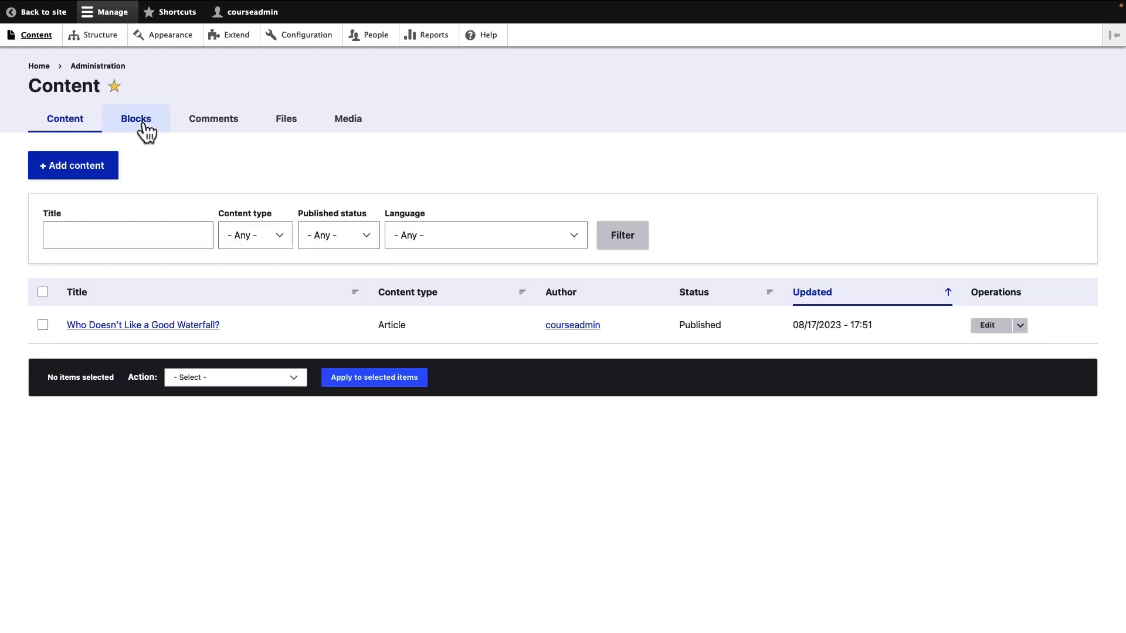
pyautogui.click(143, 121)
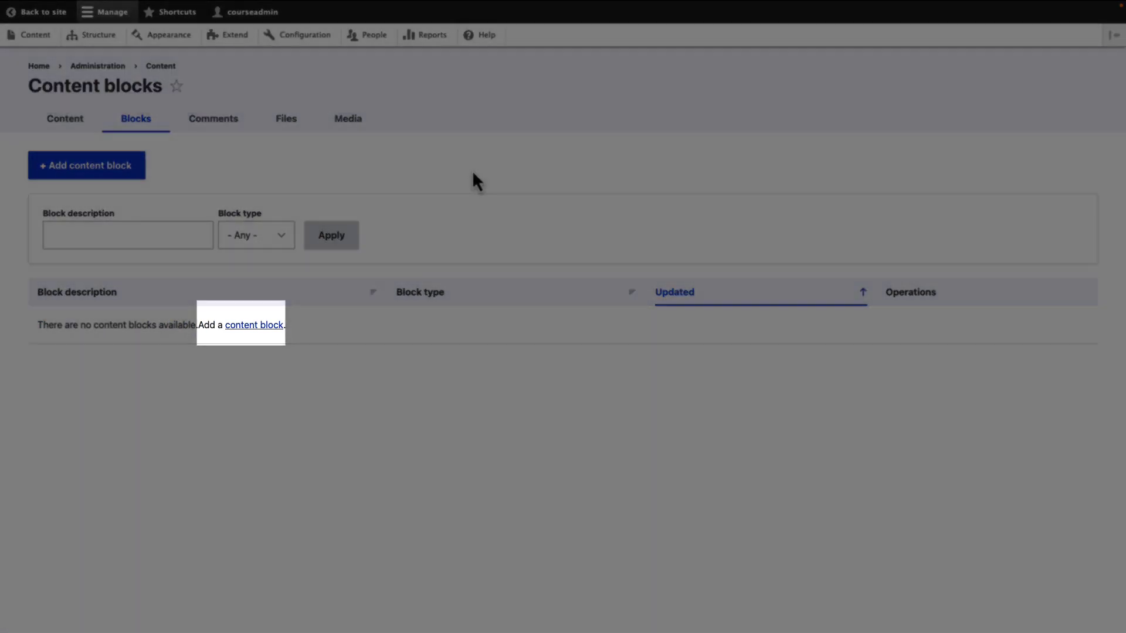
pyautogui.click(258, 326)
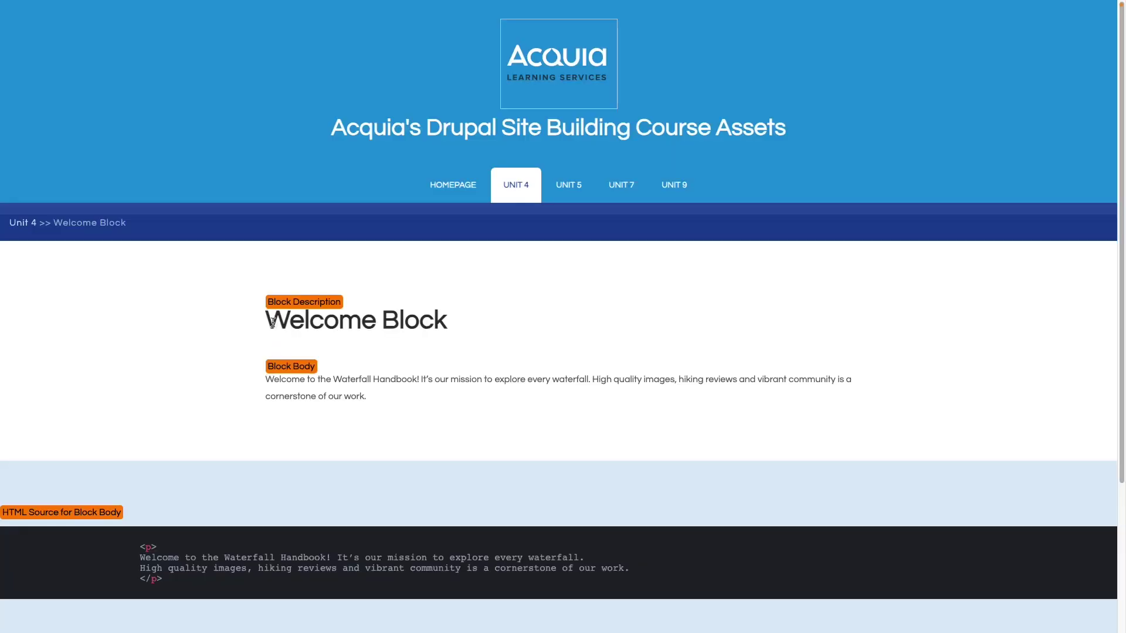
# Copy the Welcome Block body text from the Unit 4 course assets page and return to the Add content block form.
pyautogui.moveTo(268, 328); pyautogui.dragTo(457, 329)
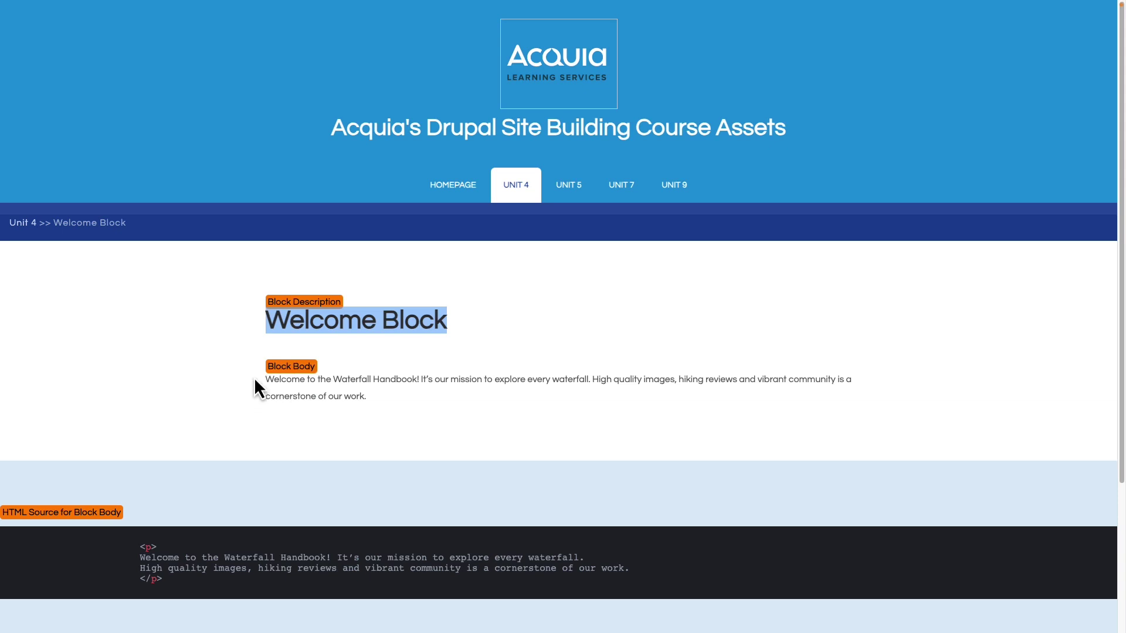
pyautogui.moveTo(255, 380); pyautogui.dragTo(454, 419)
pyautogui.press('super+c')
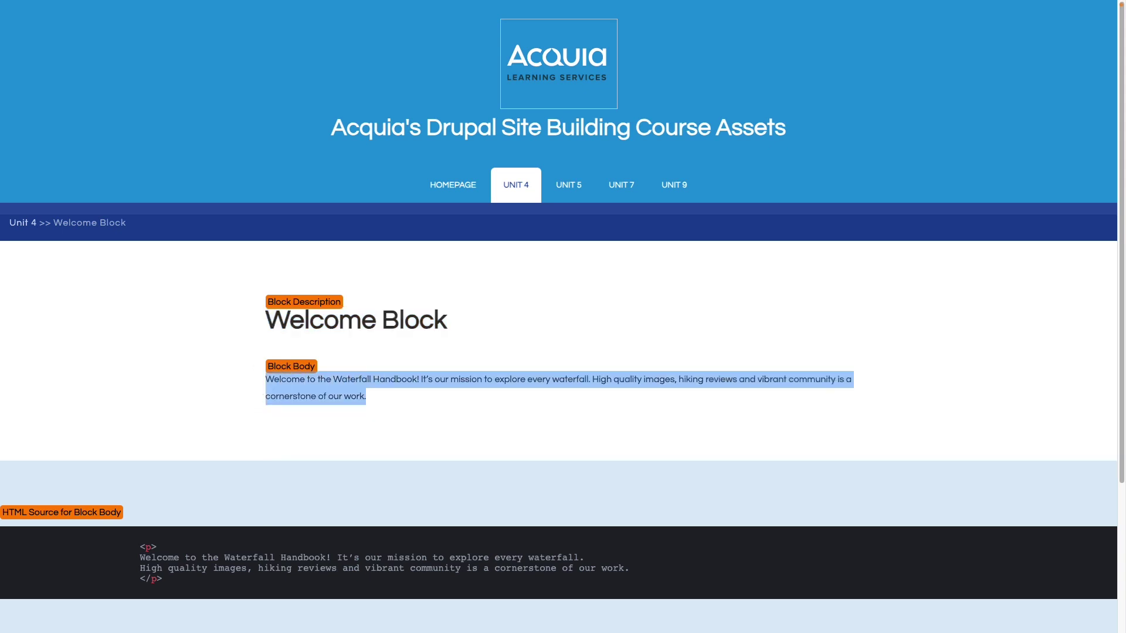
pyautogui.hotkey('alt', 'Tab')
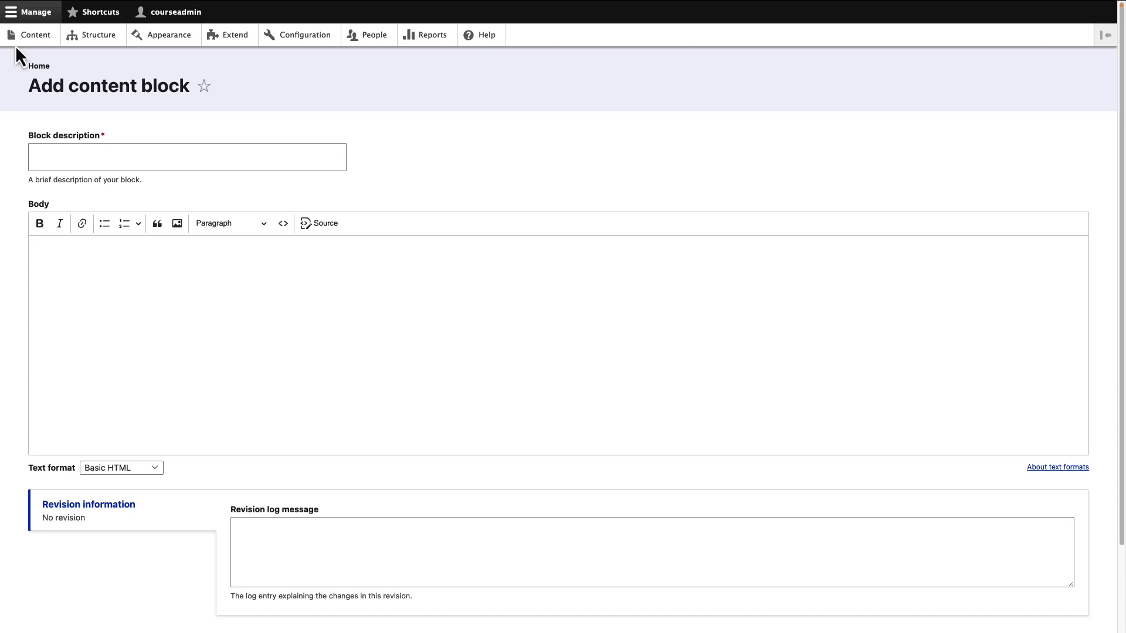
# Set the block description to "Welcome Block" and paste the copied Waterfall Handbook welcome text into the body.
pyautogui.click(145, 157)
pyautogui.write('Welcome Block')
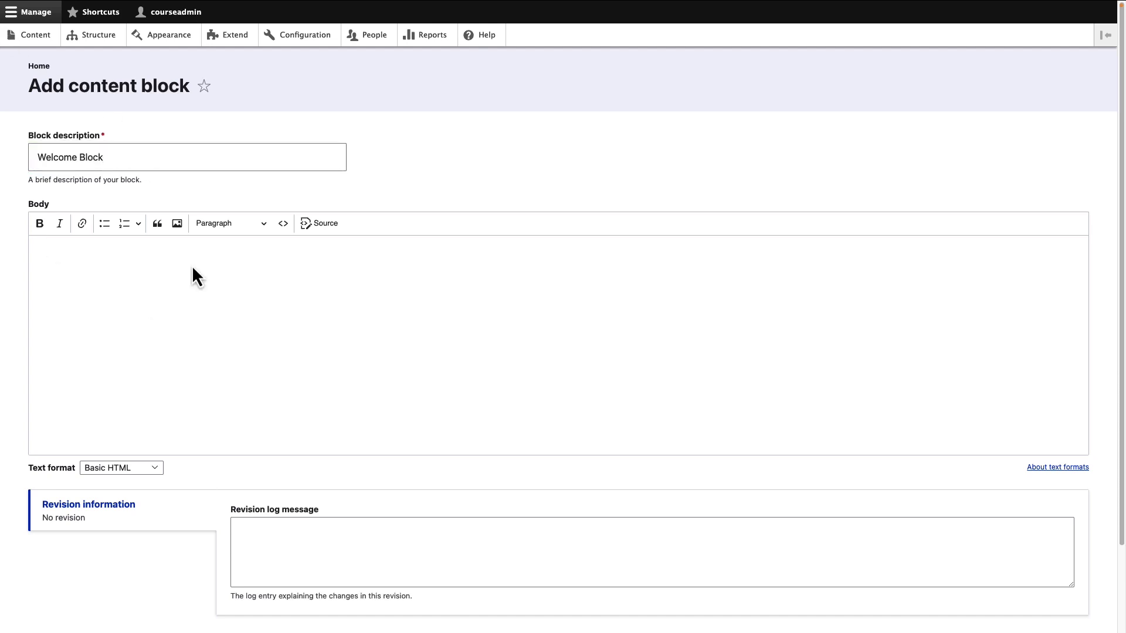
pyautogui.click(206, 293)
pyautogui.press('super+v')
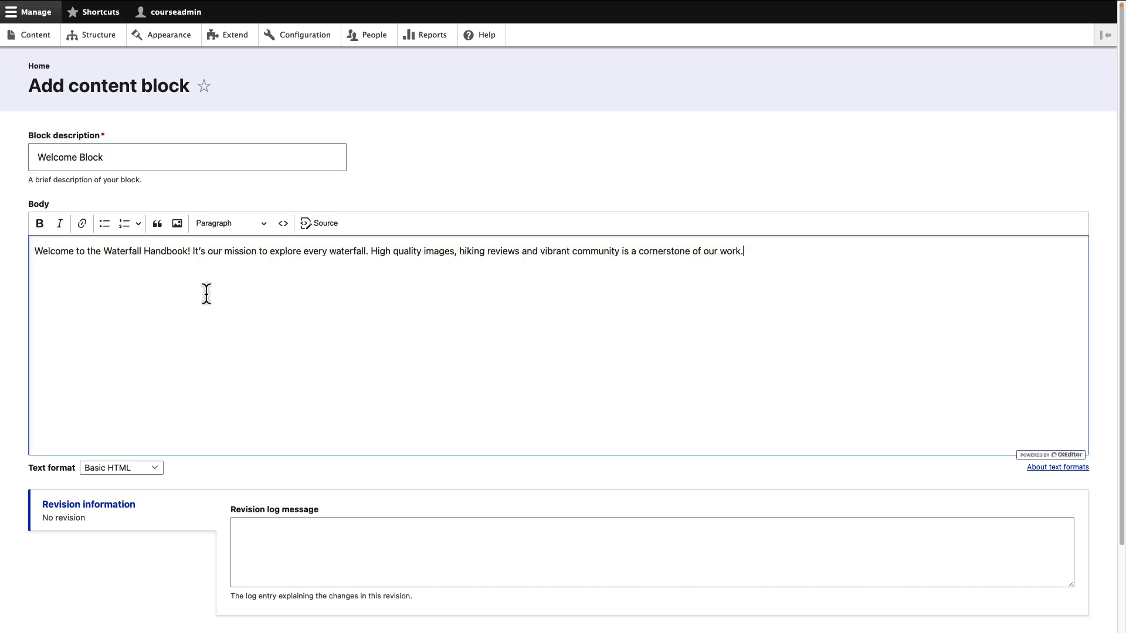
# Keep the Basic HTML text format, enter "First version" as the revision log message, and save the content block.
pyautogui.click(137, 469)
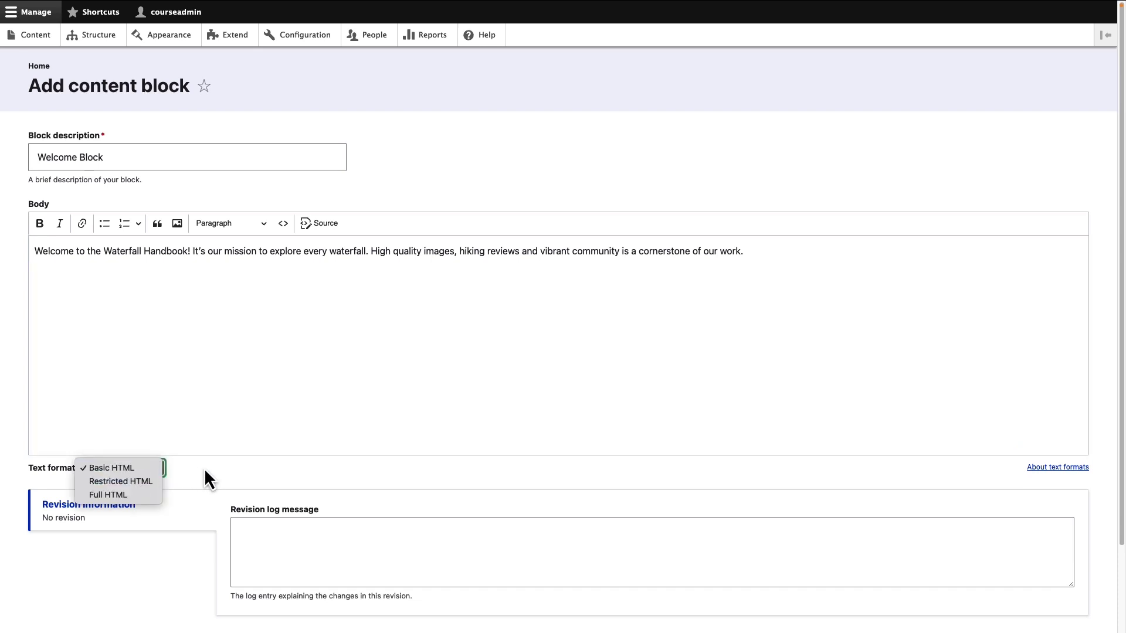
pyautogui.click(132, 468)
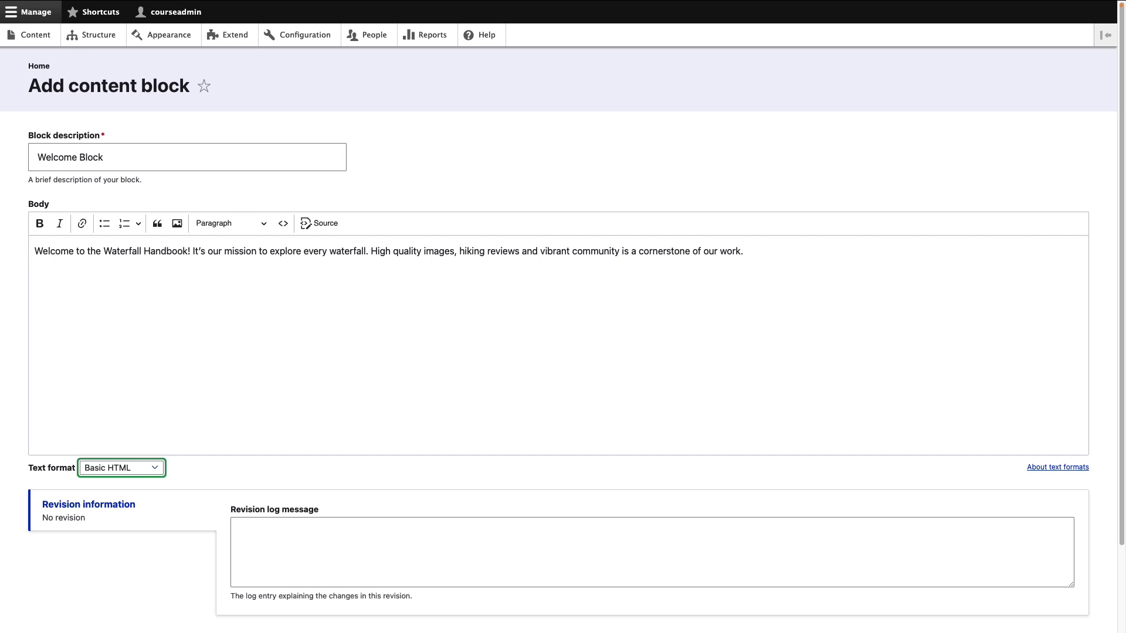
pyautogui.click(309, 575)
pyautogui.write('Firs')
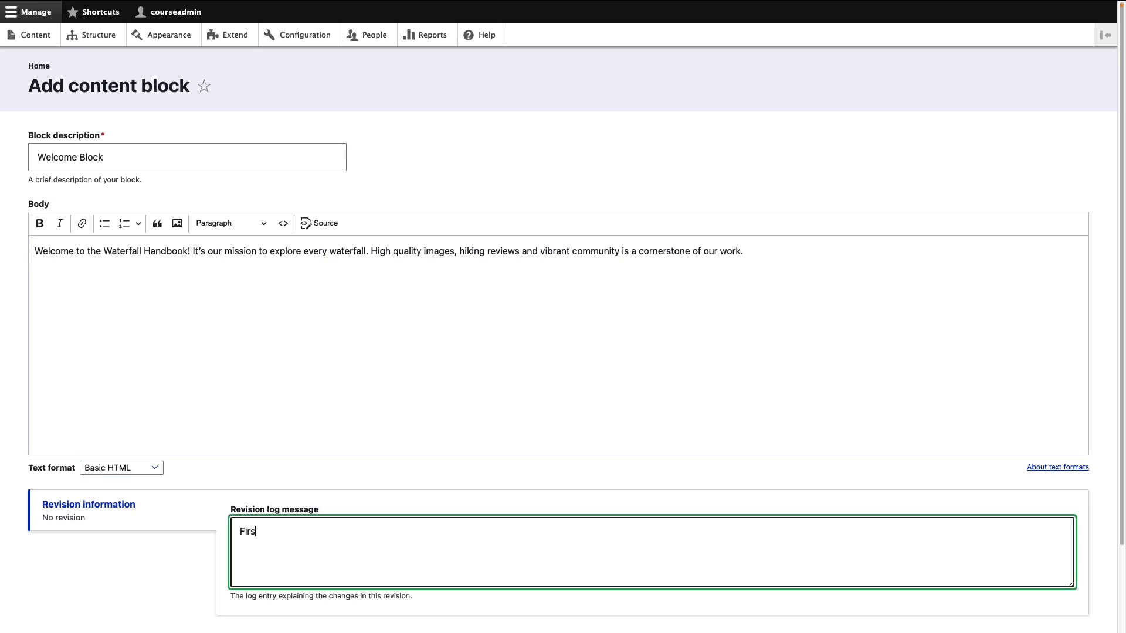
pyautogui.write('t version')
pyautogui.scroll(-3, 314, 469)
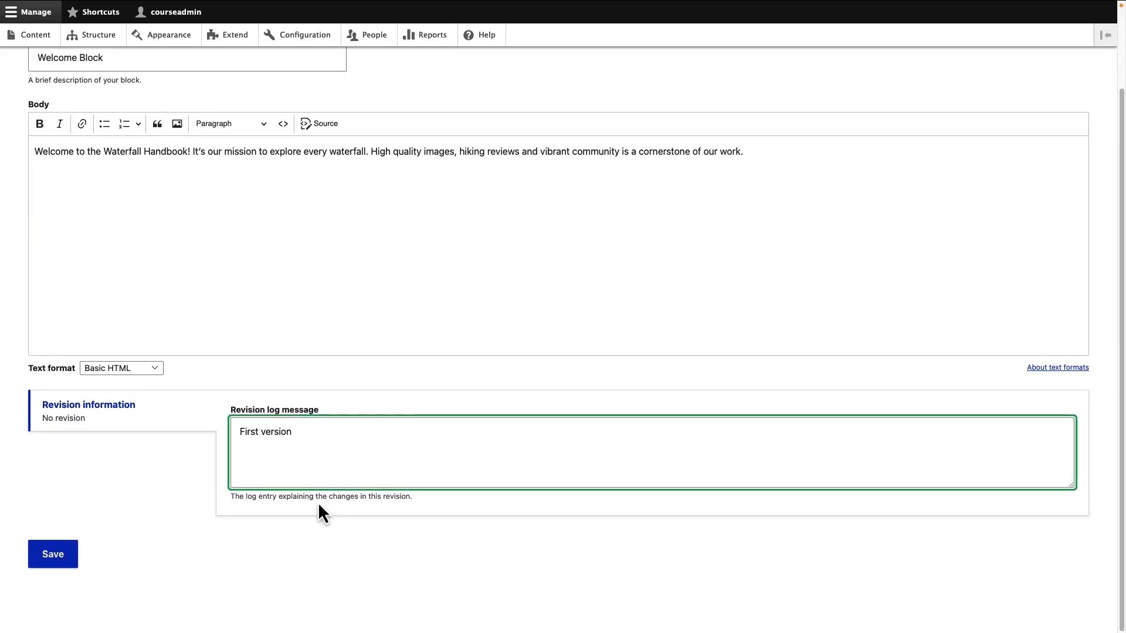
pyautogui.click(48, 561)
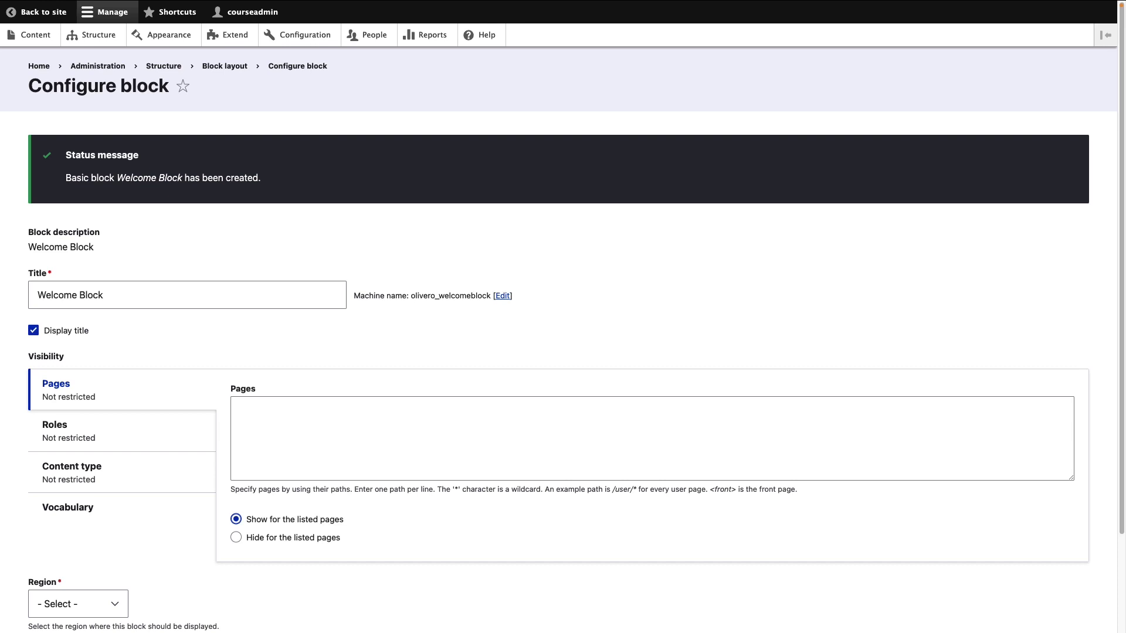
# Review the role, content type and vocabulary visibility options, assign the Welcome Block to the Sidebar region, and save it.
pyautogui.click(139, 435)
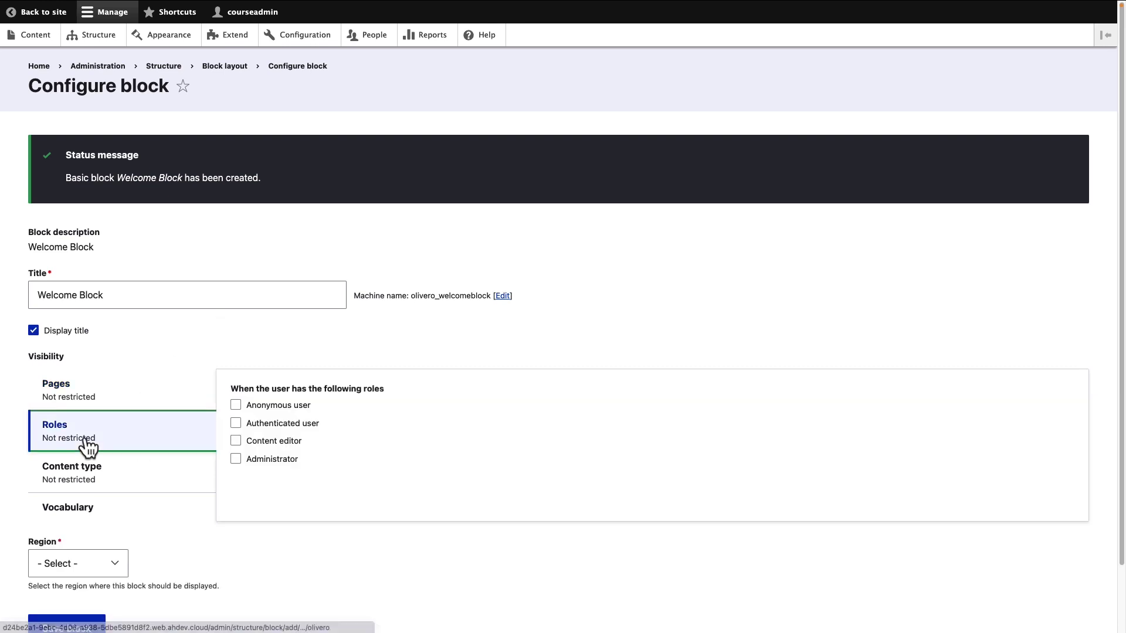
pyautogui.click(155, 489)
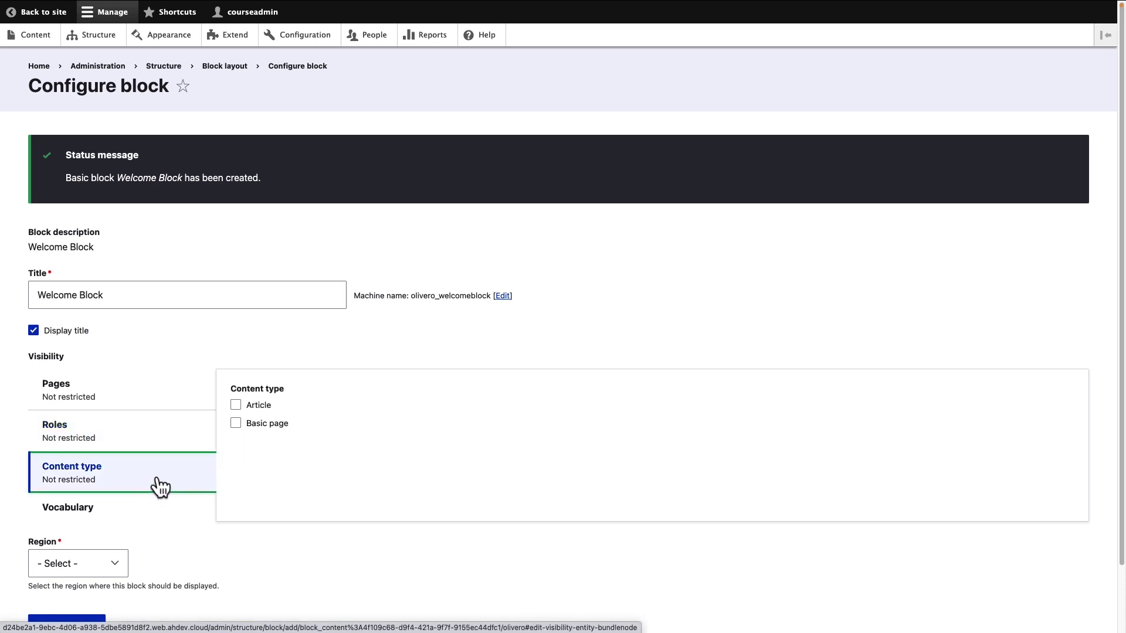
pyautogui.click(148, 519)
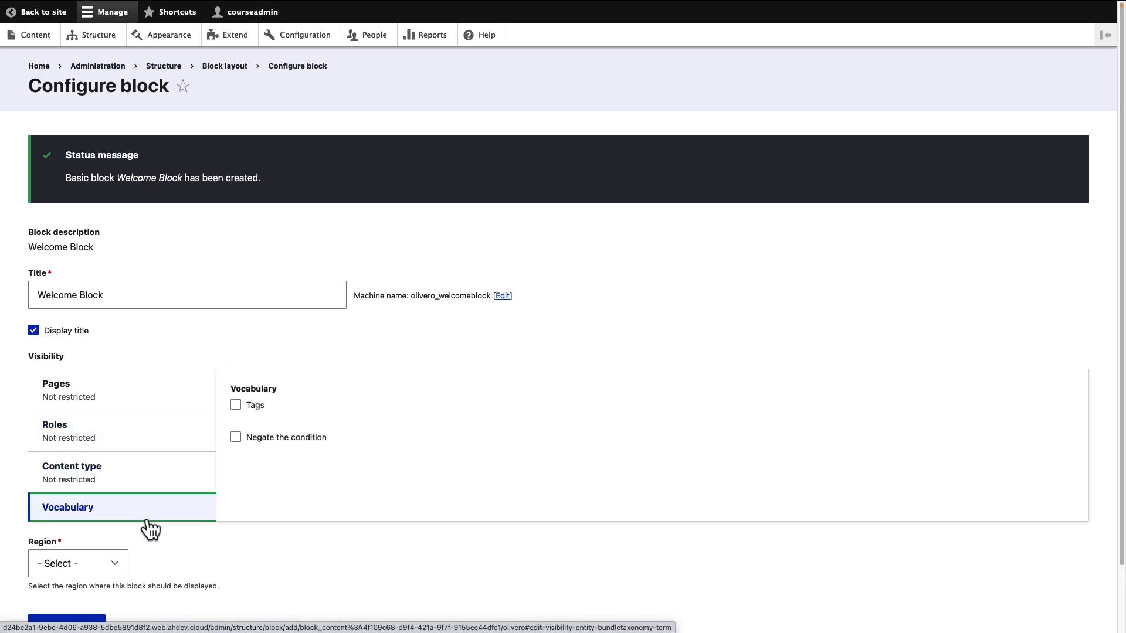
pyautogui.scroll(-2, 177, 549)
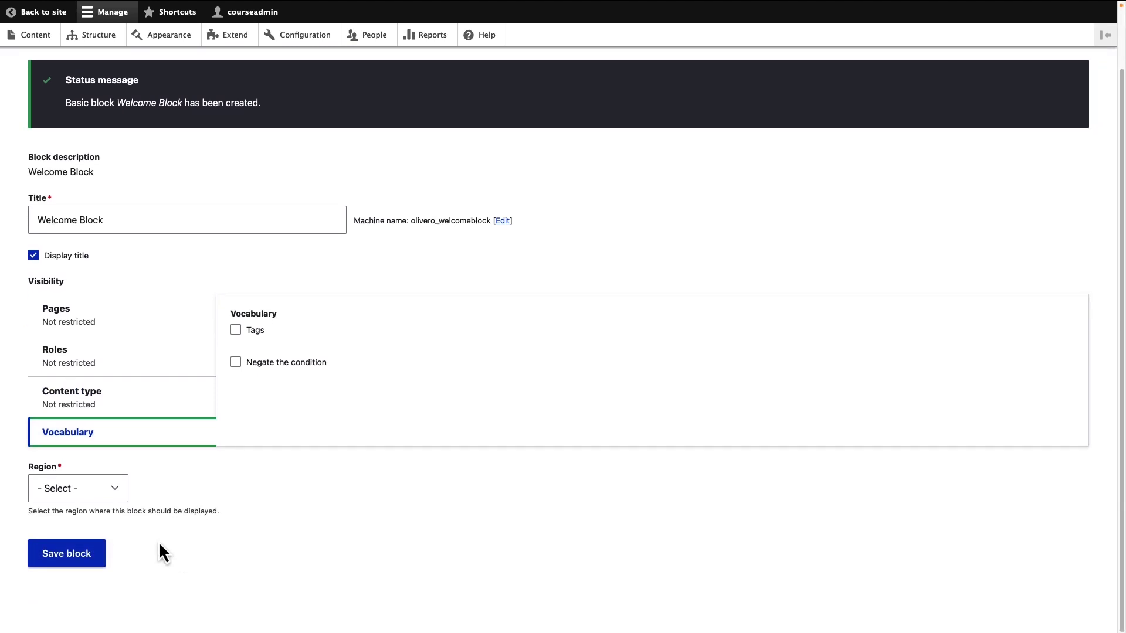
pyautogui.click(59, 490)
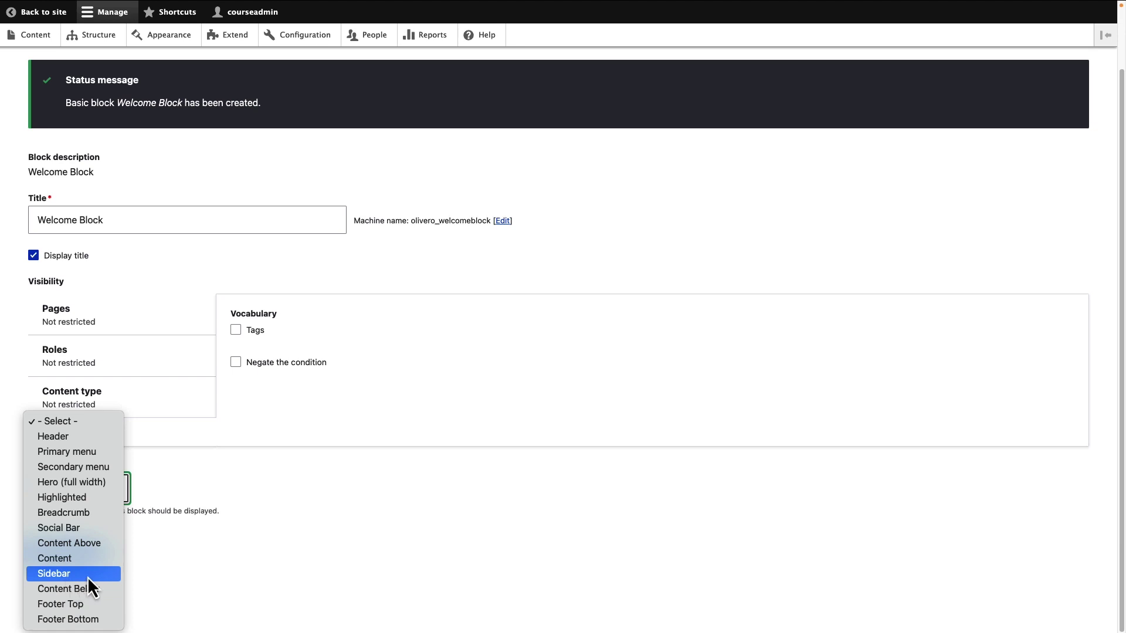
pyautogui.click(87, 578)
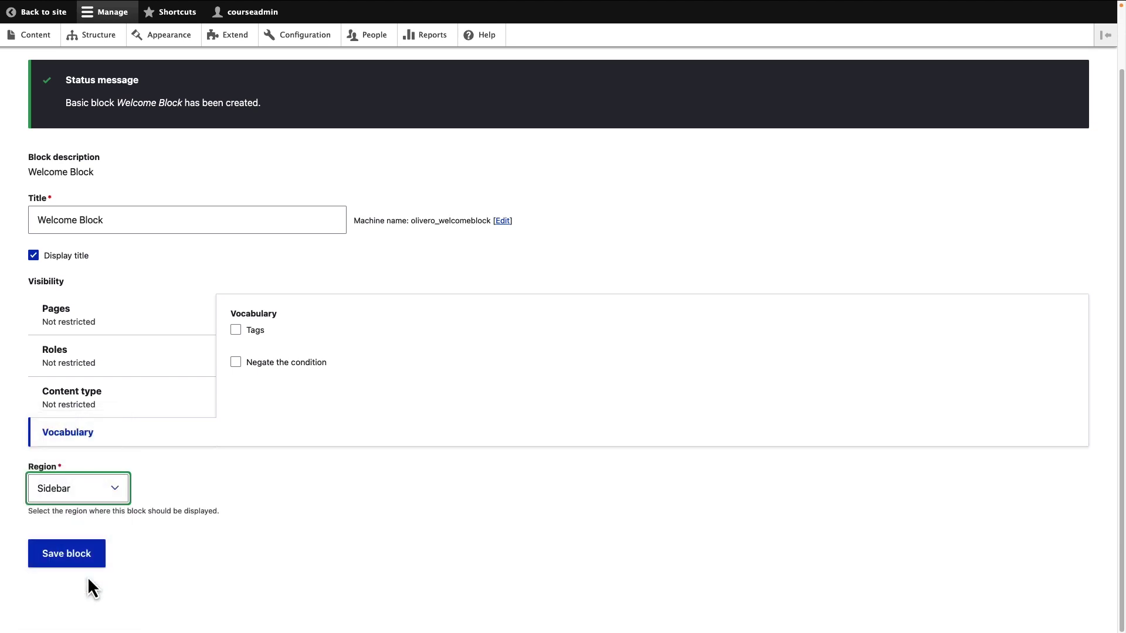
pyautogui.click(84, 558)
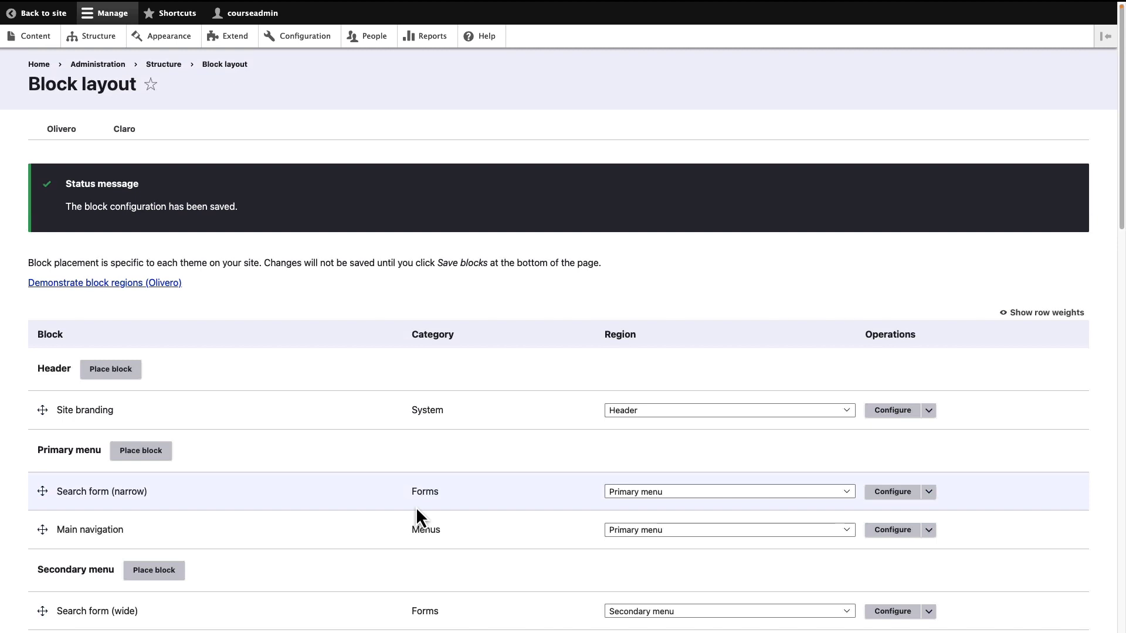
# Check the Welcome Block's placement under Sidebar in the Olivero block layout and save the blocks.
pyautogui.scroll(-15, 416, 506)
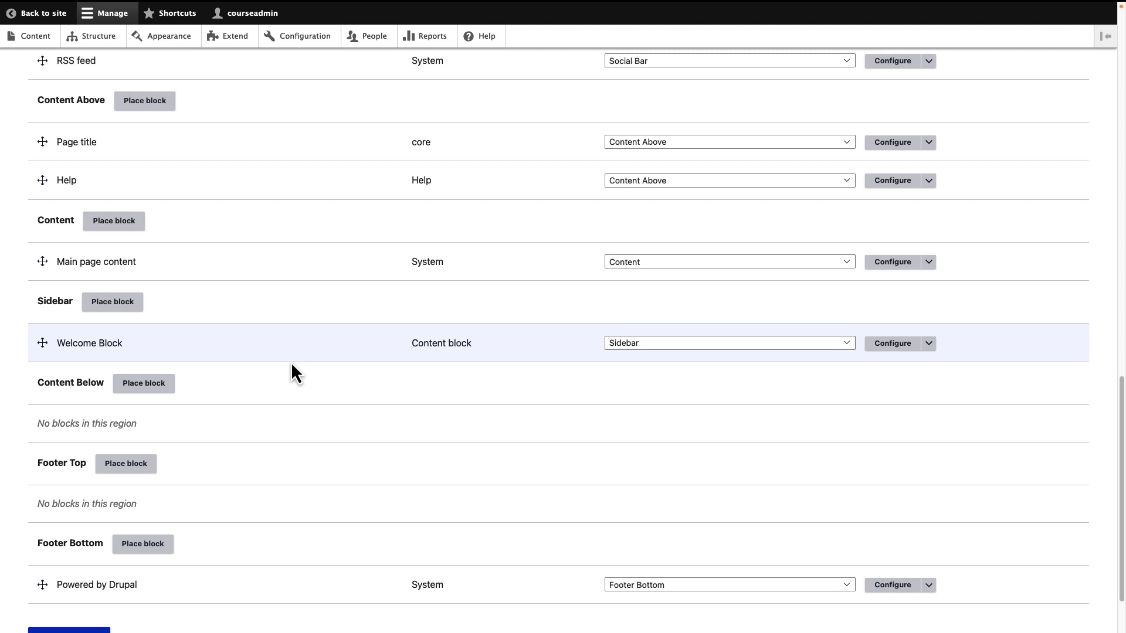
pyautogui.scroll(-2, 319, 490)
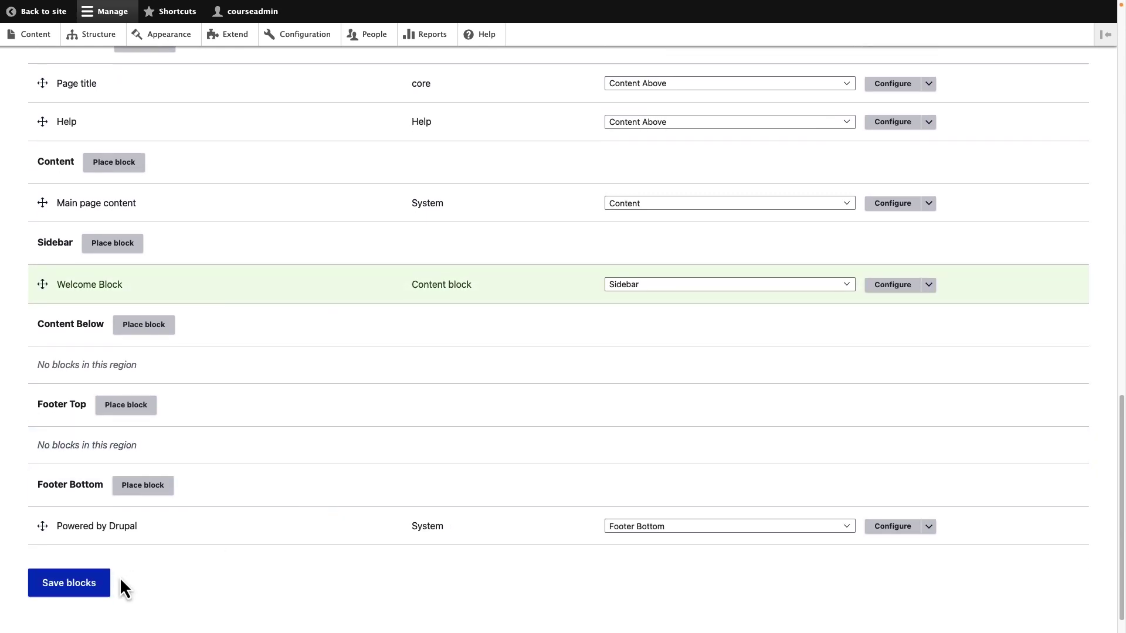
pyautogui.click(96, 588)
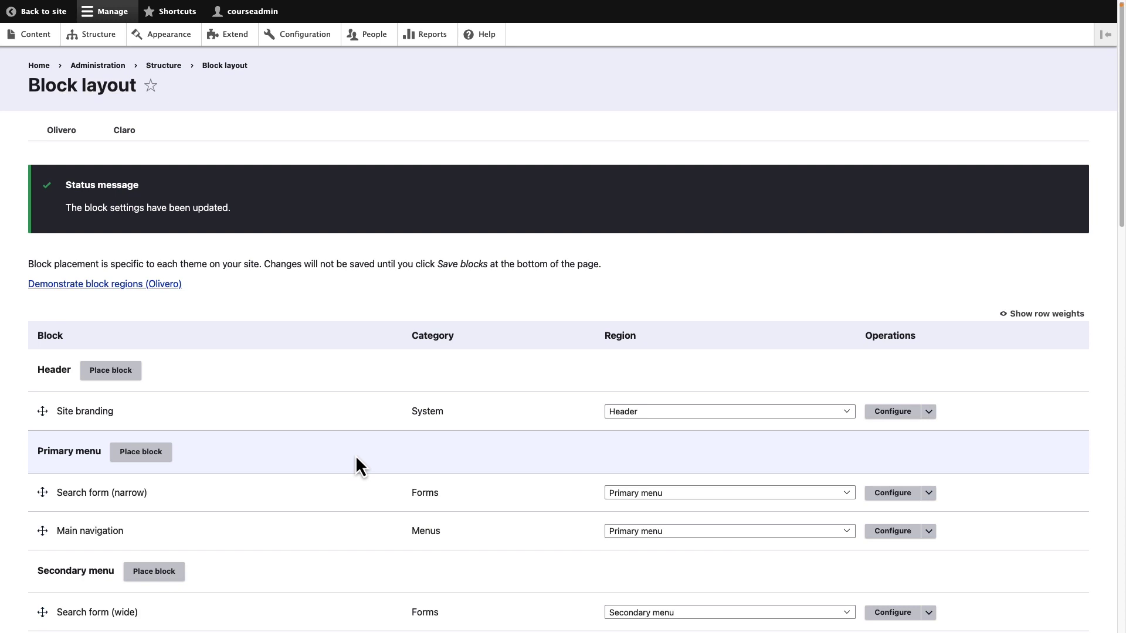
# From the site's home page, configure the Welcome Block to stop displaying its title and save the block.
pyautogui.click(40, 67)
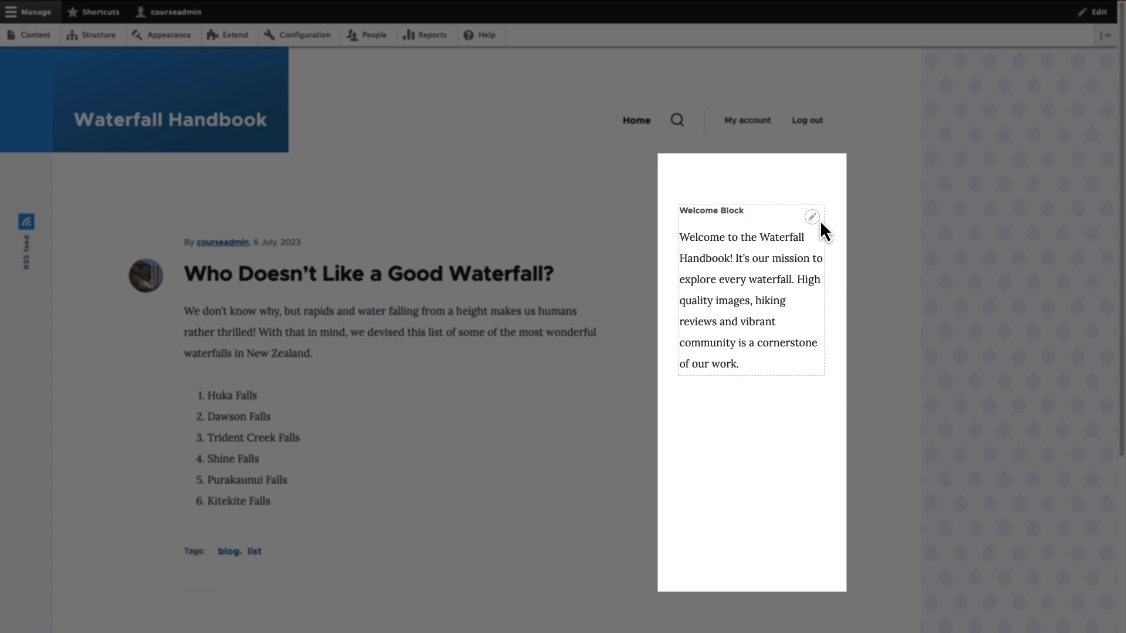
pyautogui.click(812, 218)
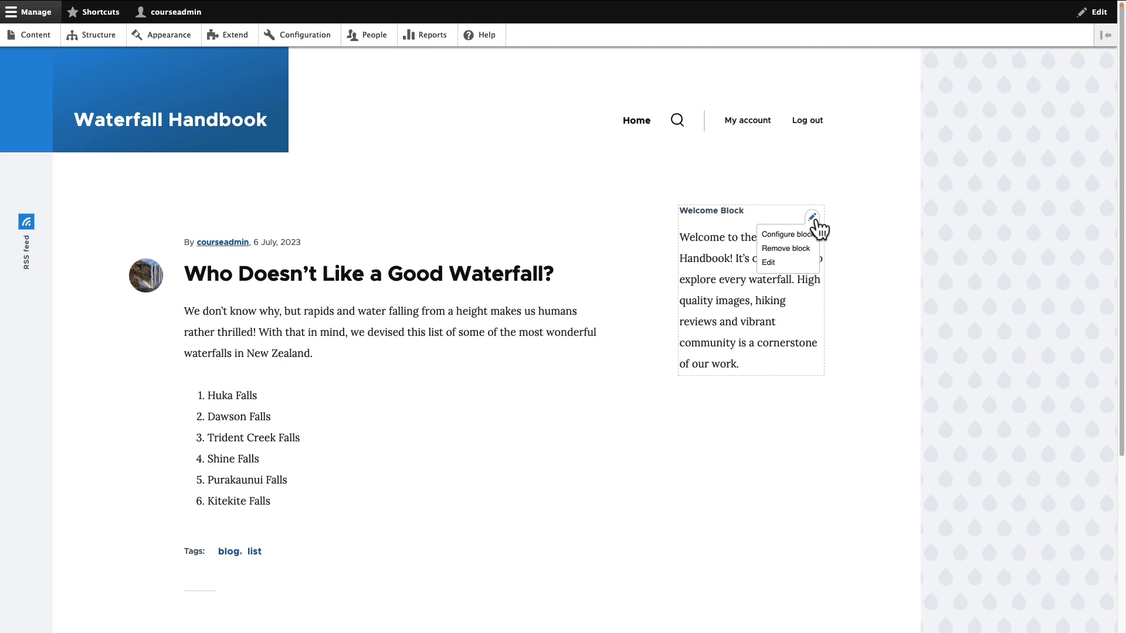
pyautogui.click(807, 233)
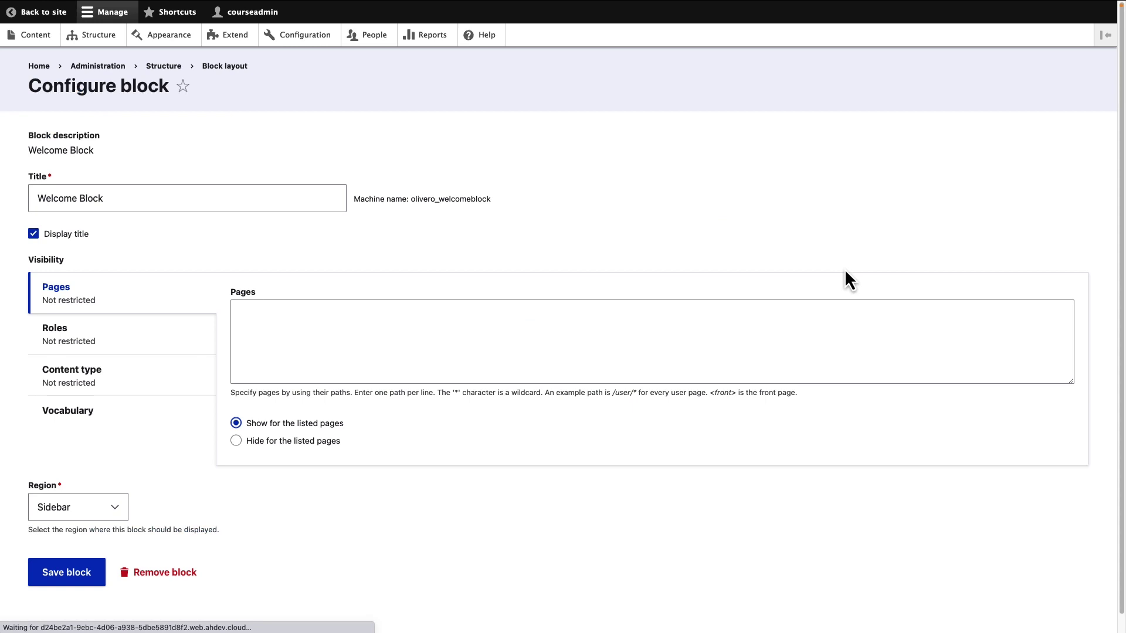
pyautogui.click(52, 236)
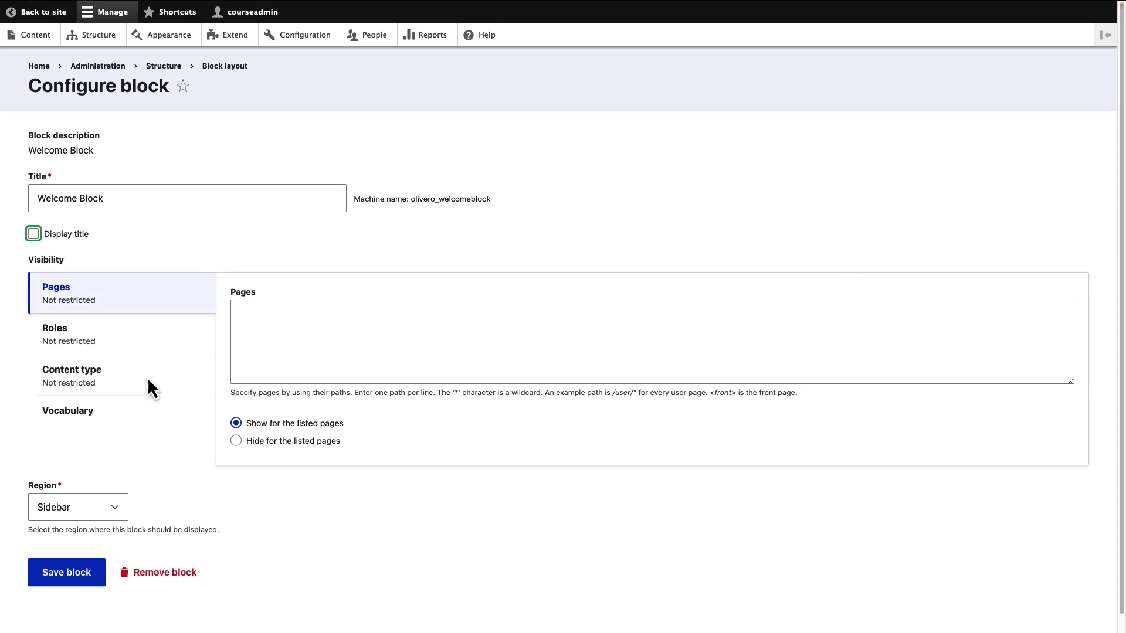
pyautogui.click(43, 582)
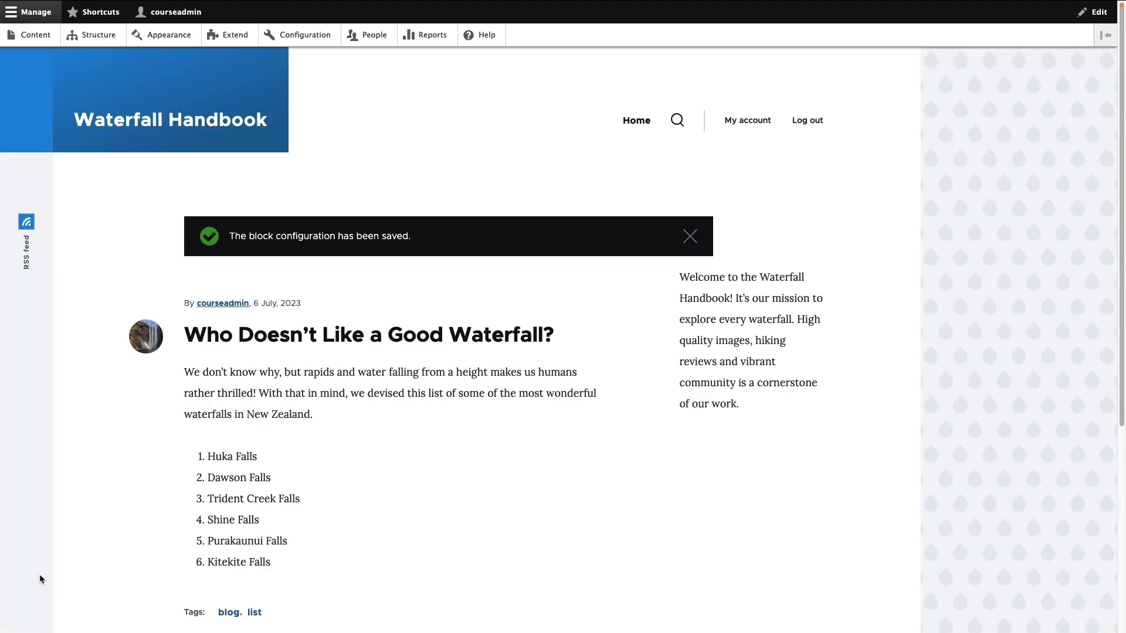